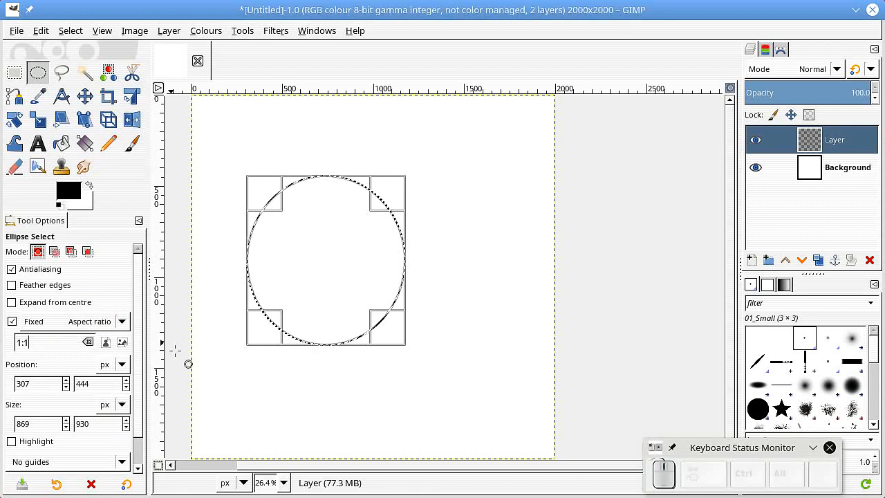
- Enlarge the elliptical selection into a circle of about 1593 × 1593 px, positioned at about 80, 193 px
left_click_drag(391, 340, 435, 375)
left_click_drag(385, 322, 358, 297)
left_click_drag(420, 345, 374, 310)
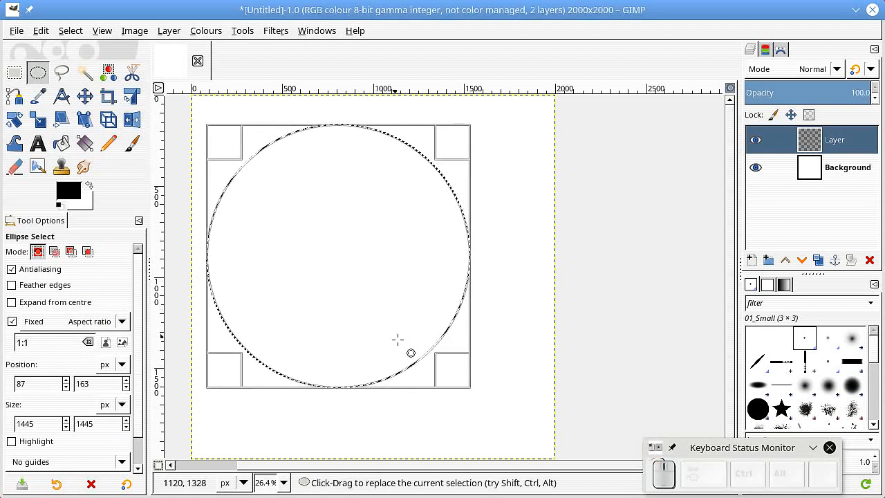
left_click_drag(437, 368, 462, 399)
mouse_move(389, 351)
left_mouse_down()
mouse_move(394, 346)
mouse_move(385, 341)
mouse_move(381, 353)
left_mouse_up()
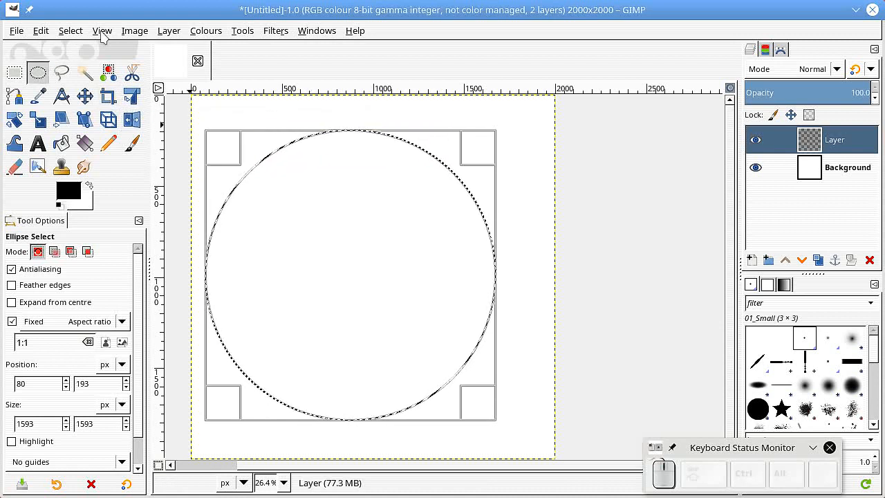
- Convert the circular selection to a visible path and clear the selection
left_click(70, 31)
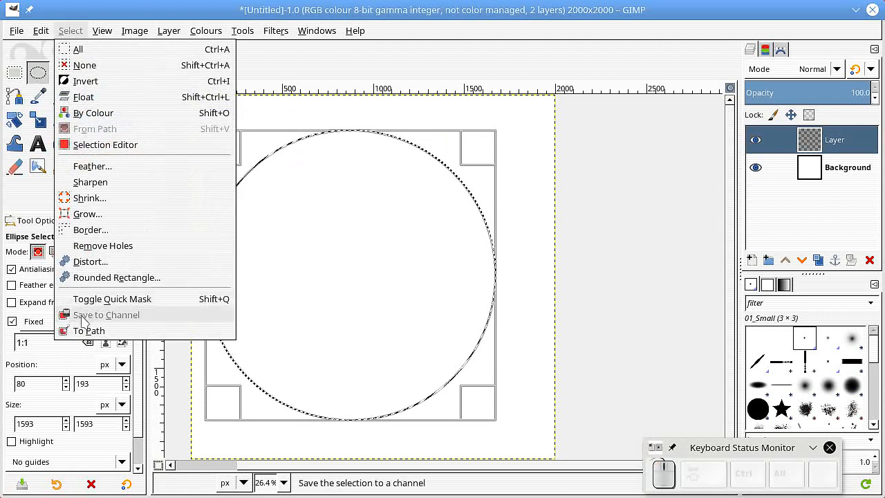
key("Escape")
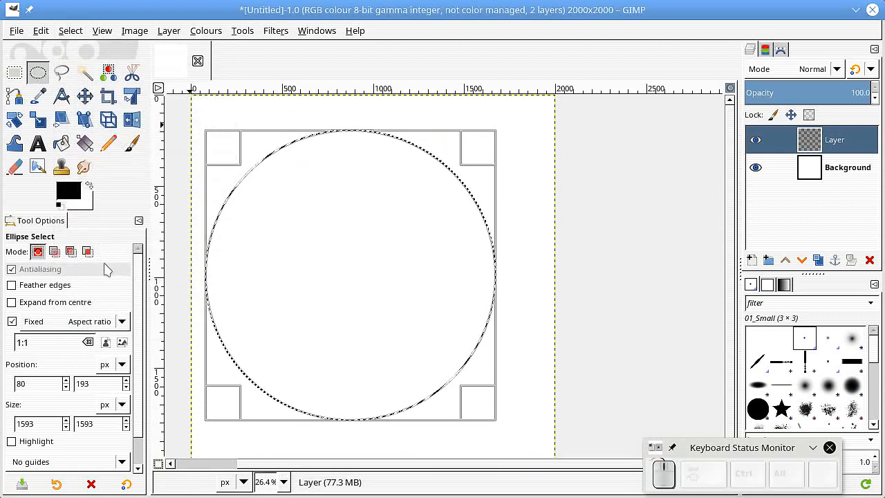
left_click(70, 31)
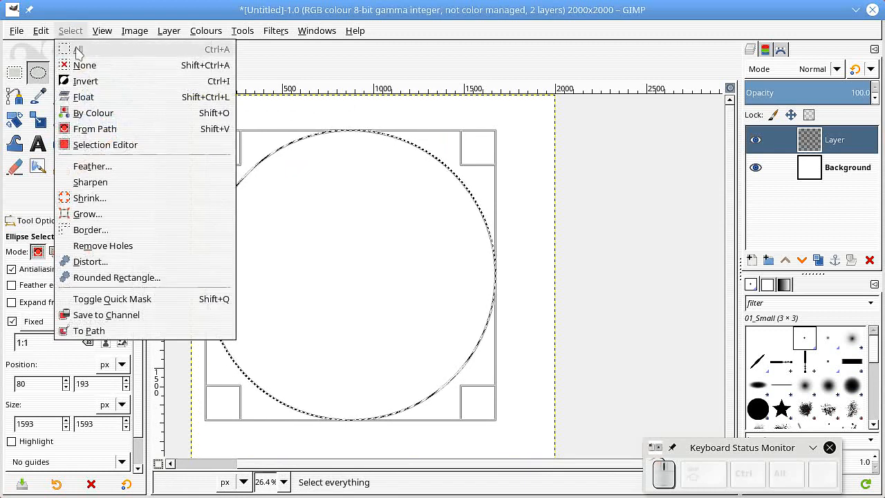
left_click(83, 66)
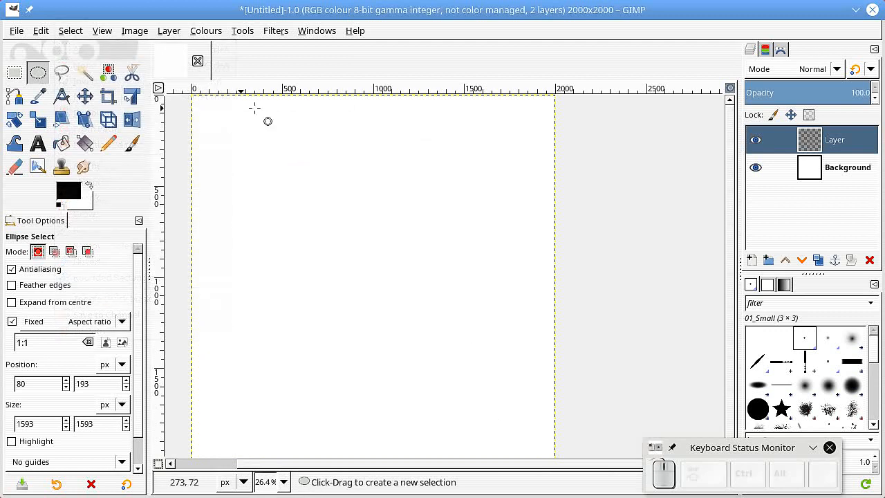
left_click(780, 49)
left_click(755, 92)
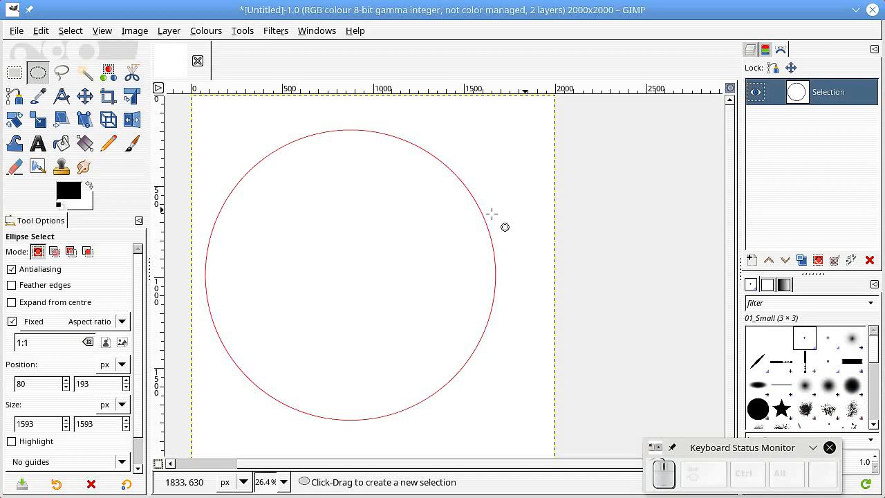
- Place a horizontal and a vertical guide through the circular path's centre, using the Rotate tool's path pivot as reference without rotating
left_click(16, 121)
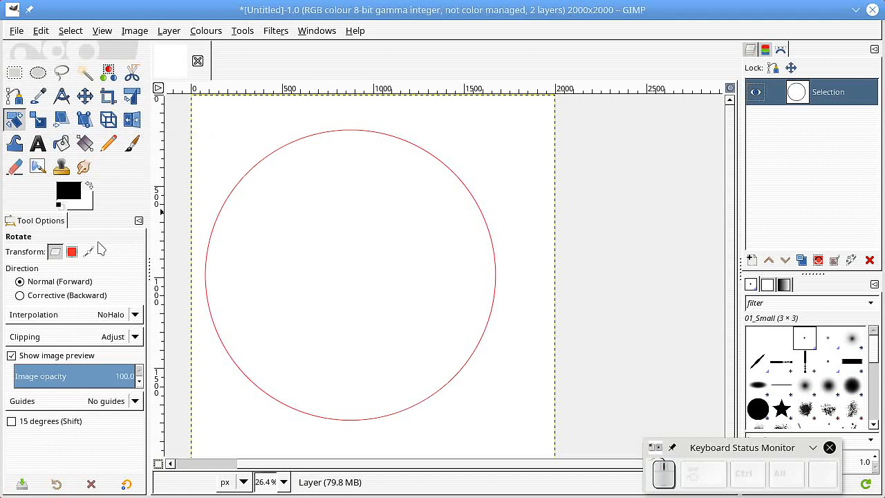
key("shift")
left_click_drag(75, 242, 97, 264)
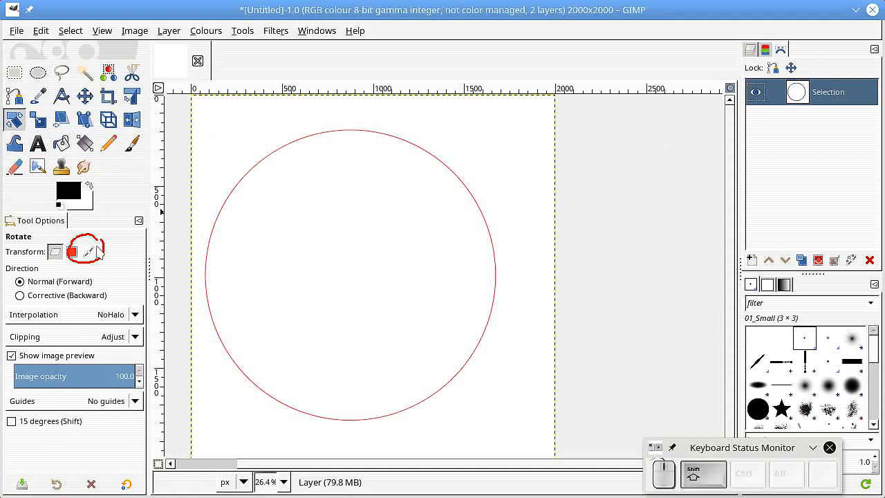
left_click(88, 252)
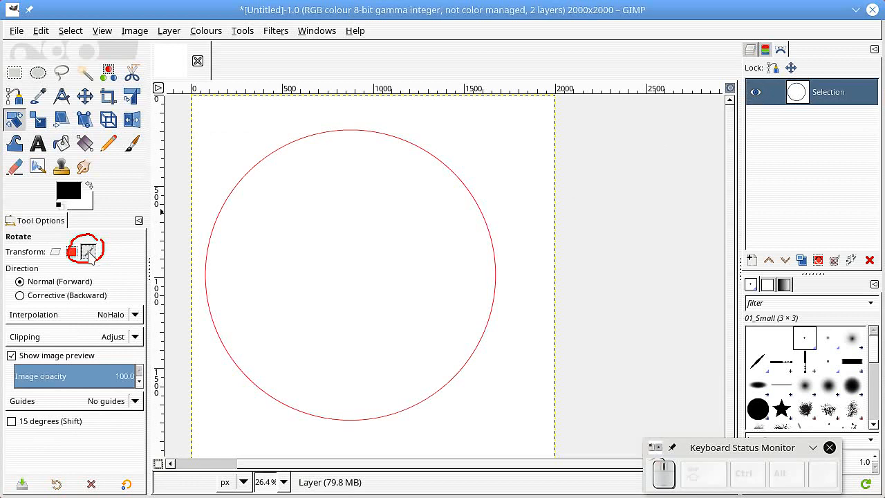
key("shift+z")
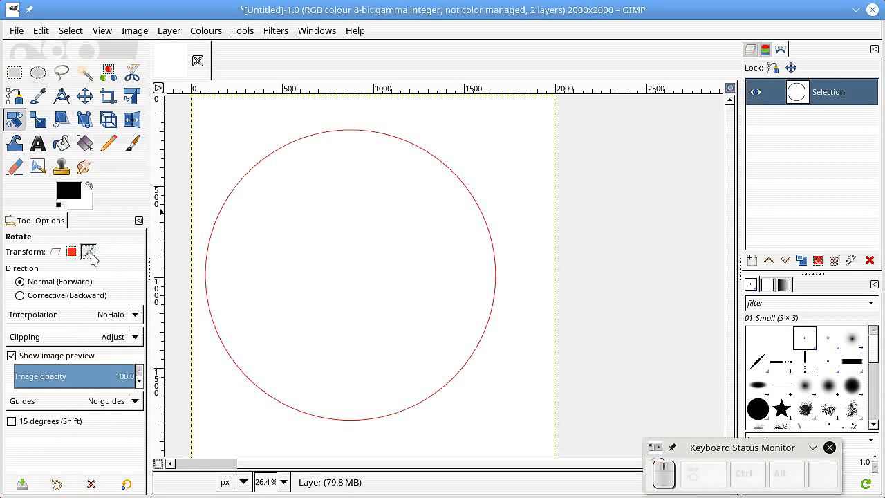
left_click(207, 256)
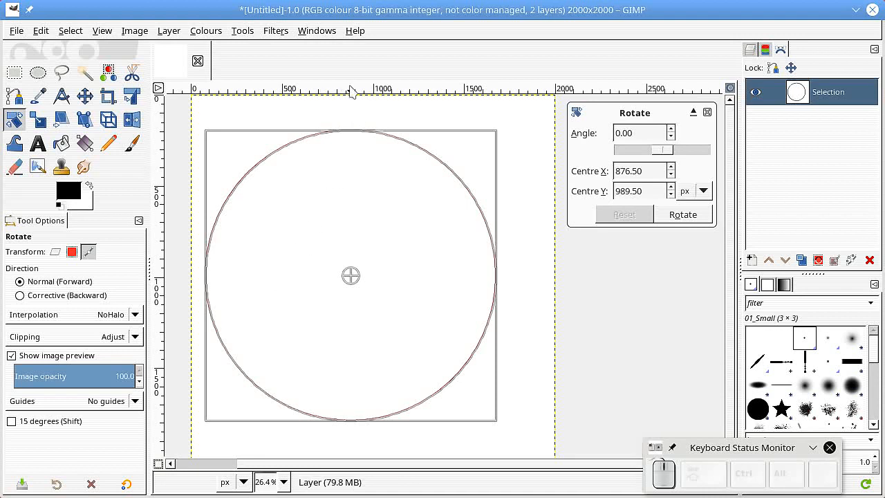
left_click_drag(351, 92, 352, 275)
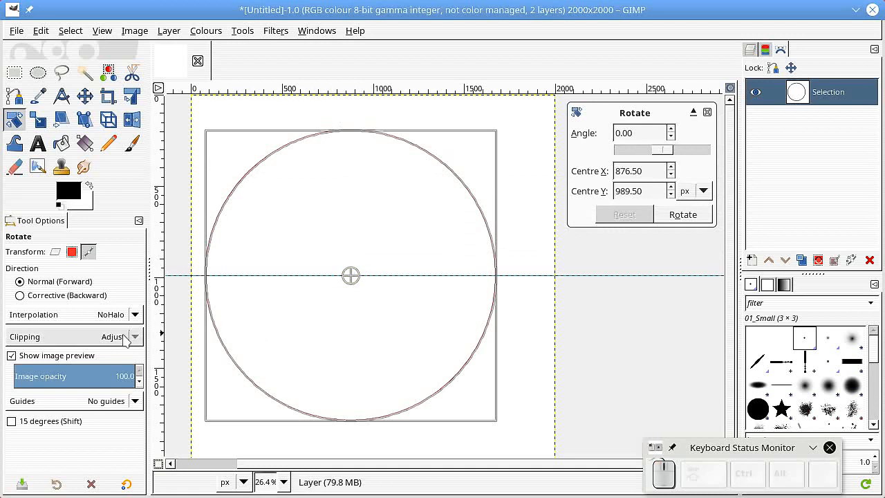
left_click_drag(160, 335, 352, 348)
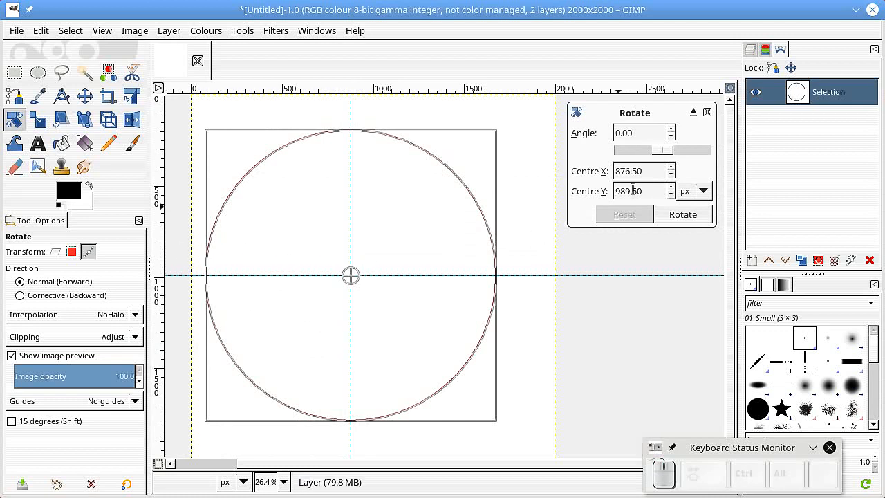
left_click(706, 112)
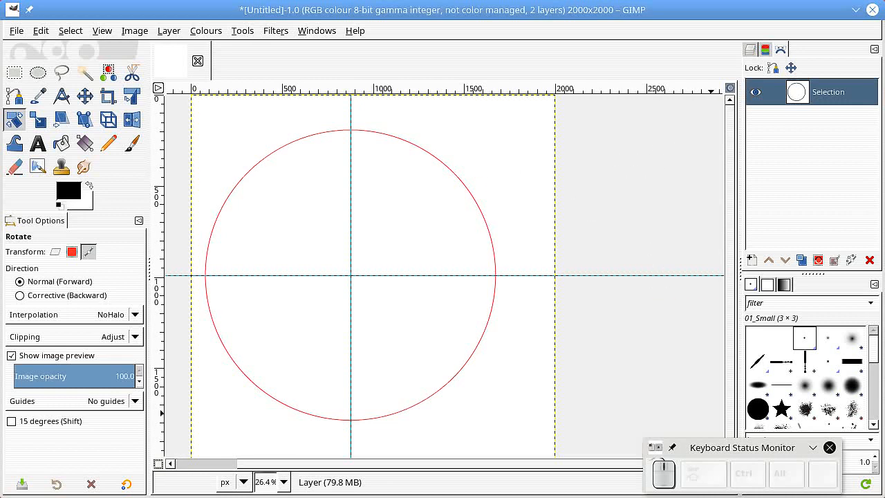
- Add the text "First TEXT" outside the circle, near its upper-right edge
key("t")
left_click(443, 126)
type("F")
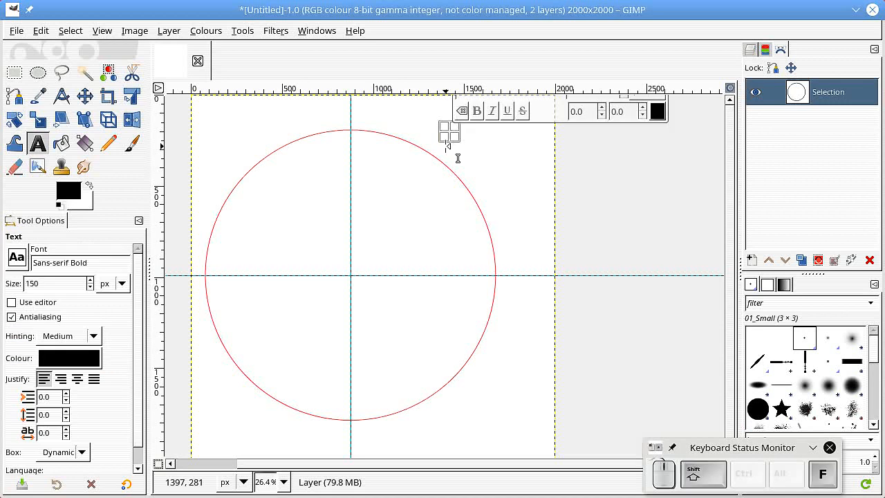
type("irs")
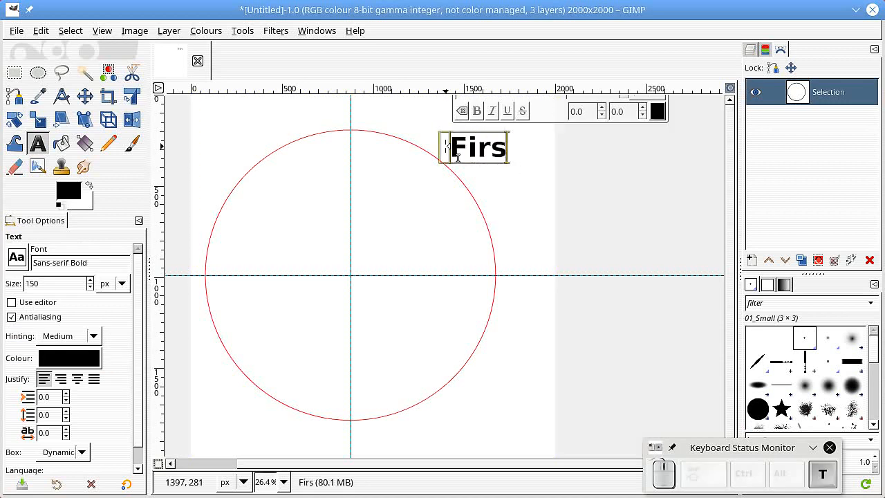
type("t TEXT")
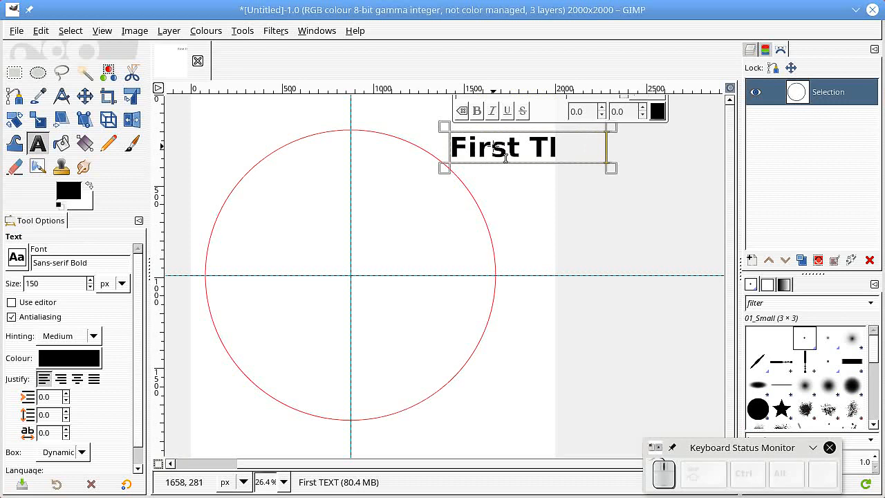
- Try to run the "First TEXT" text along the circular path, and undo the attempt
right_click(496, 152)
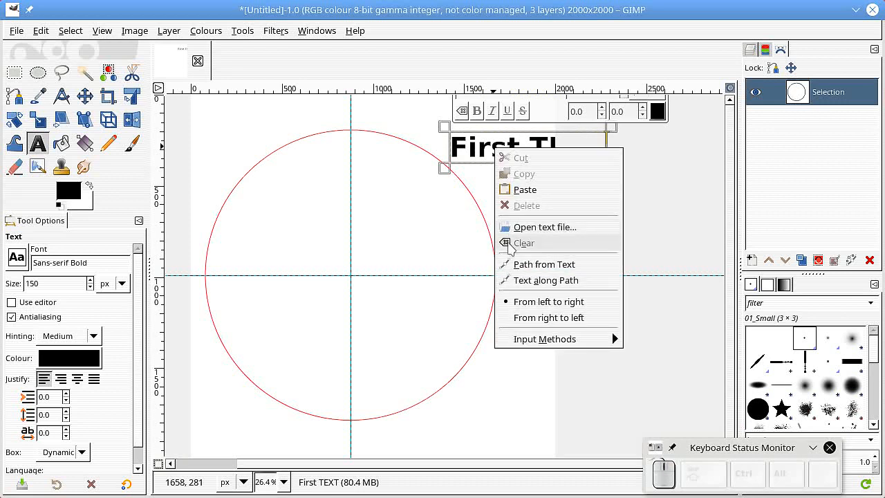
left_click(533, 280)
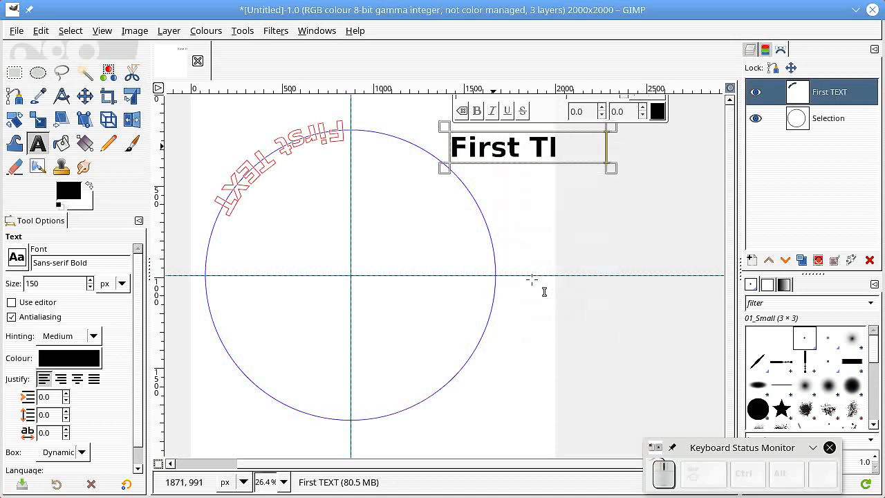
key("ctrl+z")
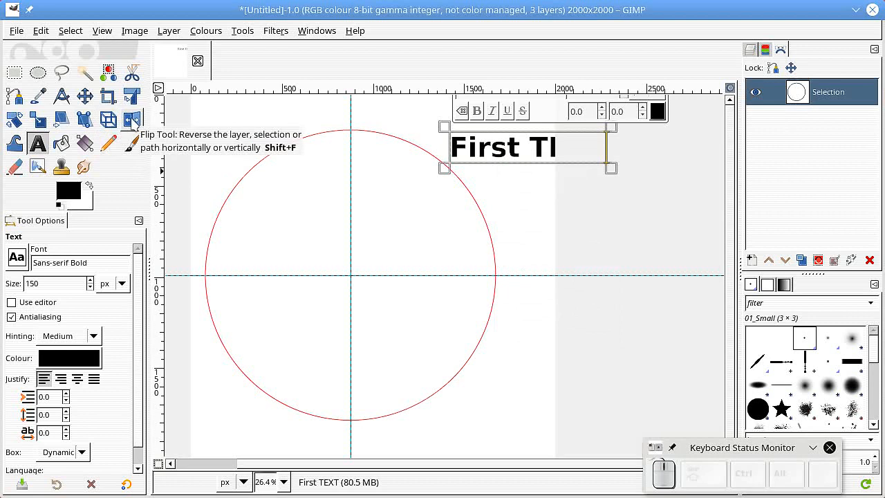
- Flip the circular path horizontally with the Flip tool set to transform paths
left_click(132, 120)
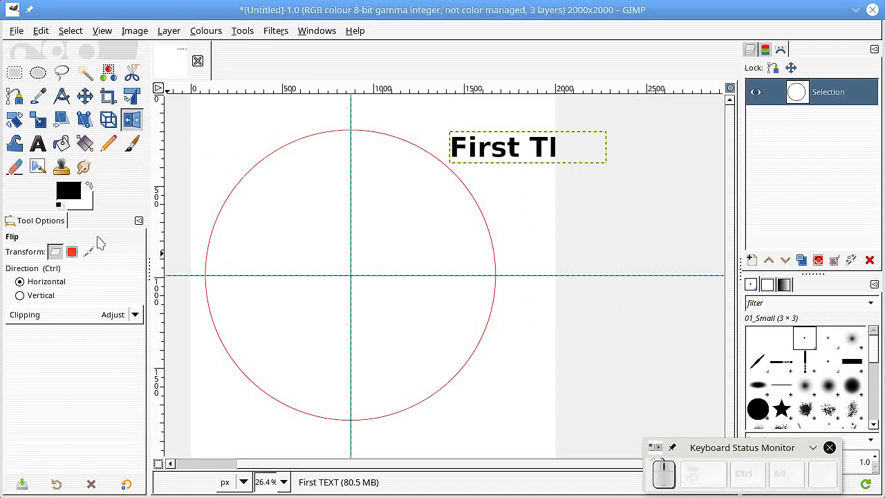
key("shift")
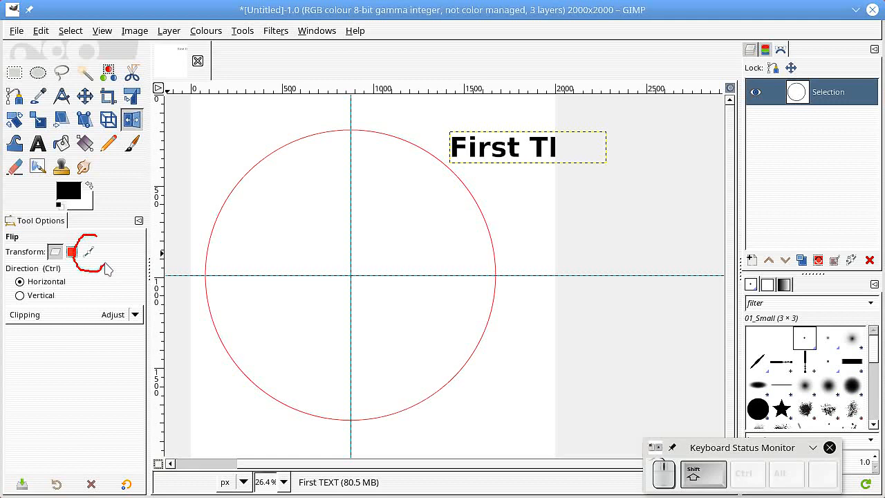
left_click(89, 253)
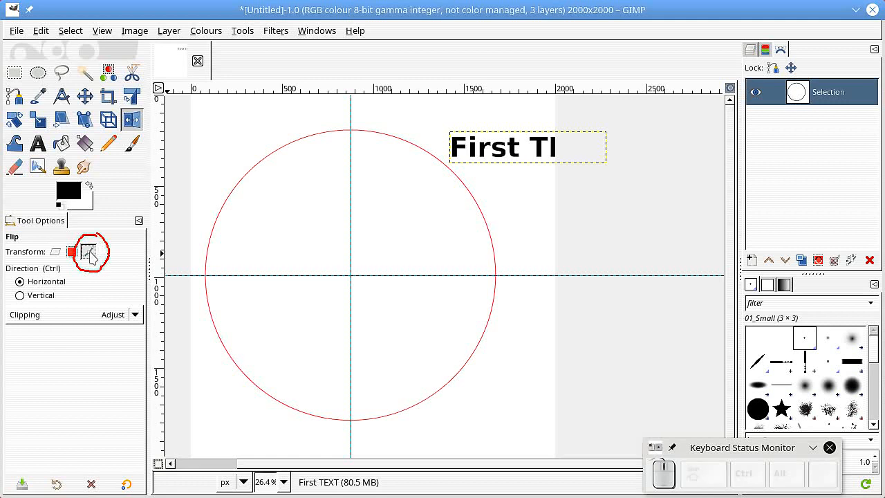
key("shift+z")
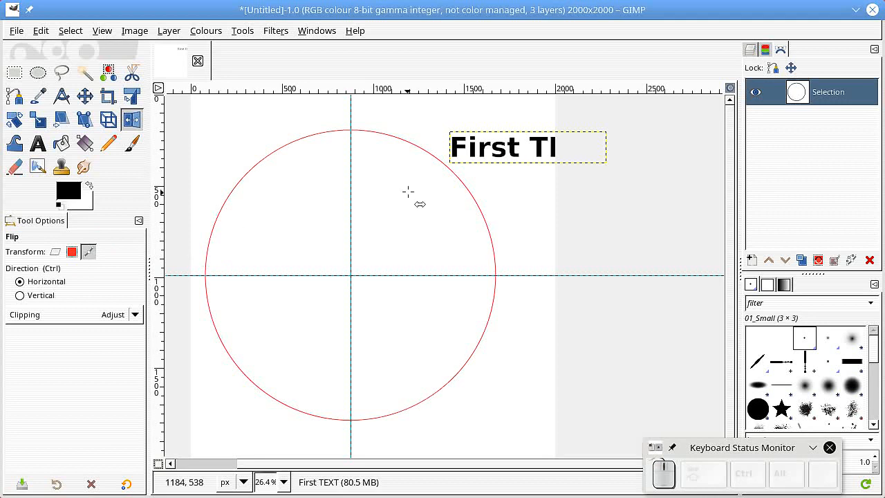
- Run the "First TEXT" text along the flipped circular path and hide the original text layer
left_click(38, 143)
left_click(520, 150)
right_click(511, 150)
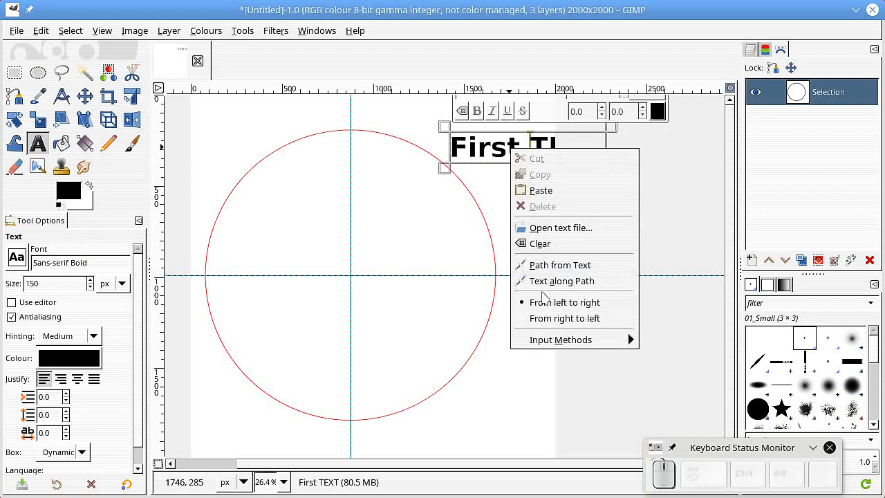
left_click(545, 282)
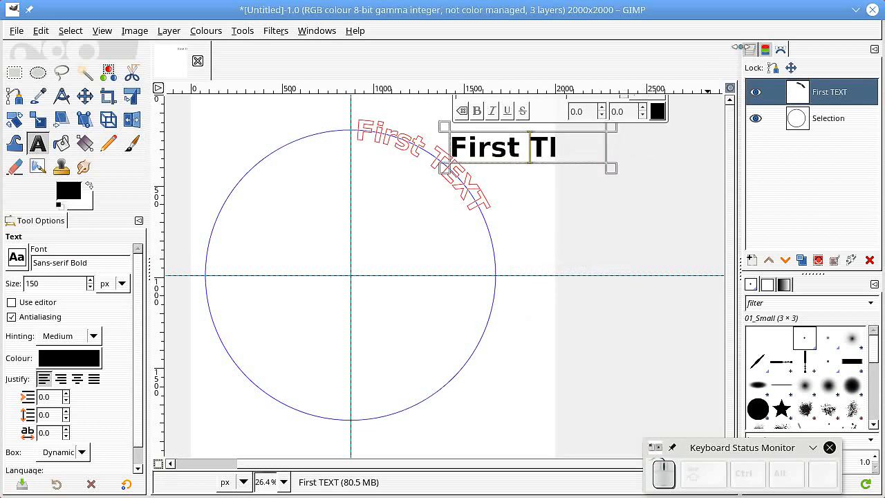
left_click(751, 50)
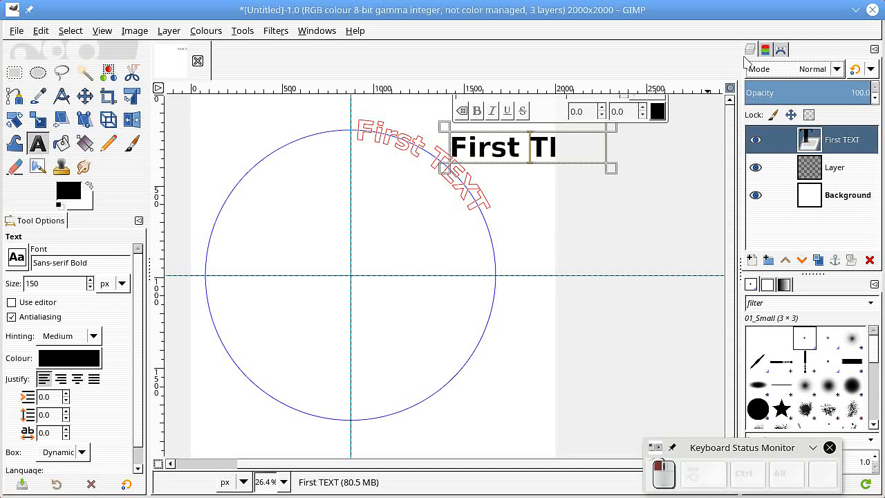
left_click(756, 140)
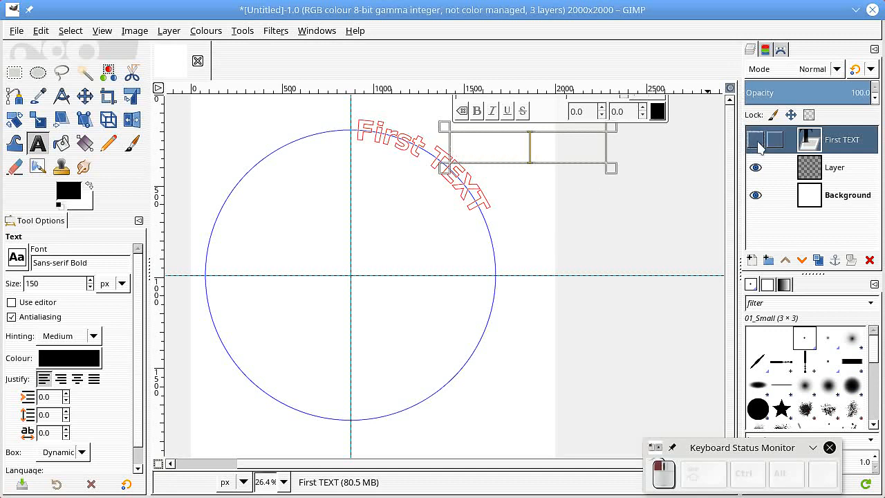
- Rotate the "First TEXT" path about -75.49° around the circle's centre, onto the circle's upper-left arc
left_click(781, 50)
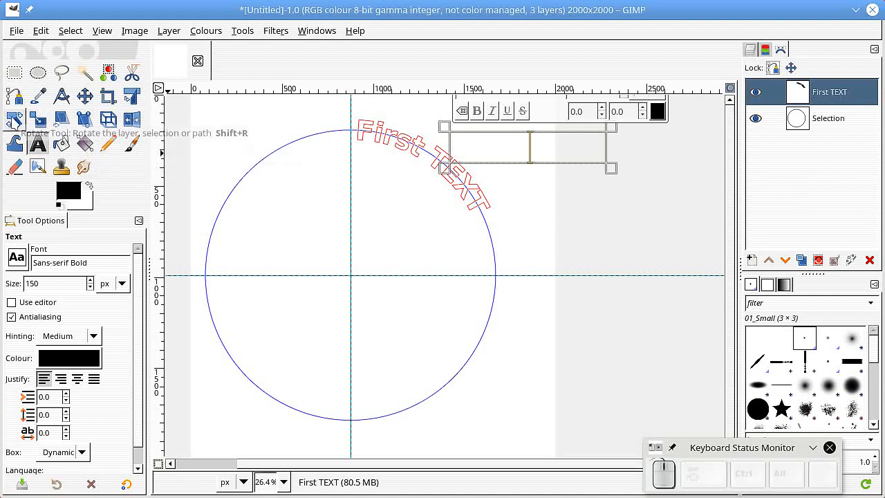
left_click(14, 120)
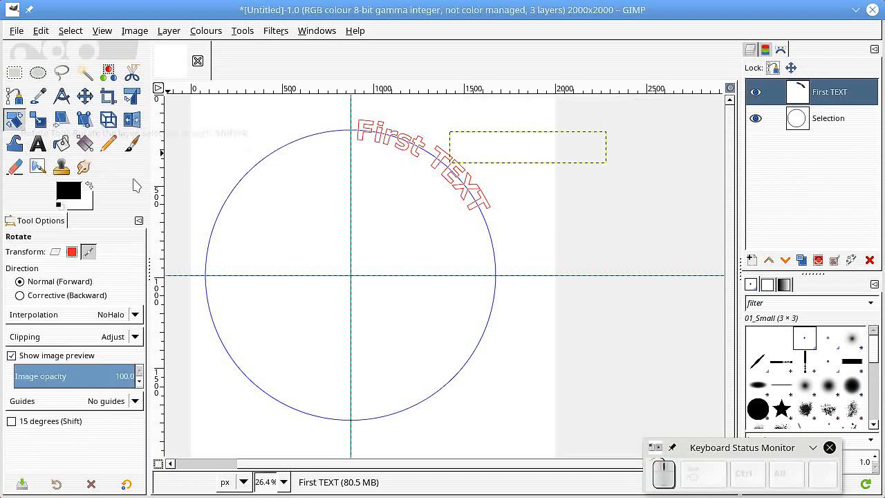
left_click(798, 97)
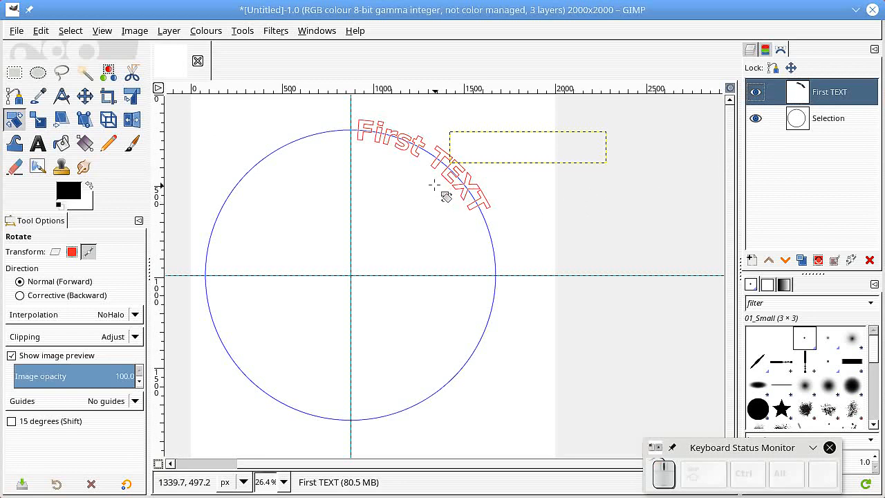
left_click(426, 156)
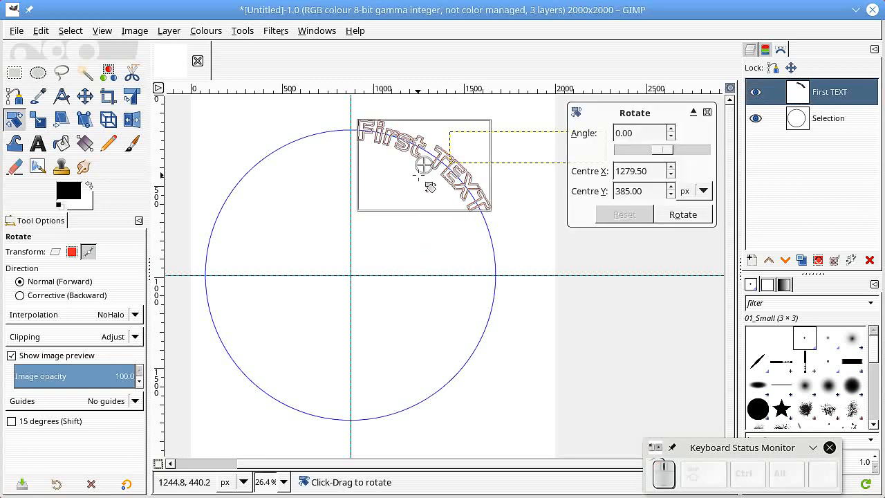
left_click_drag(425, 167, 352, 279)
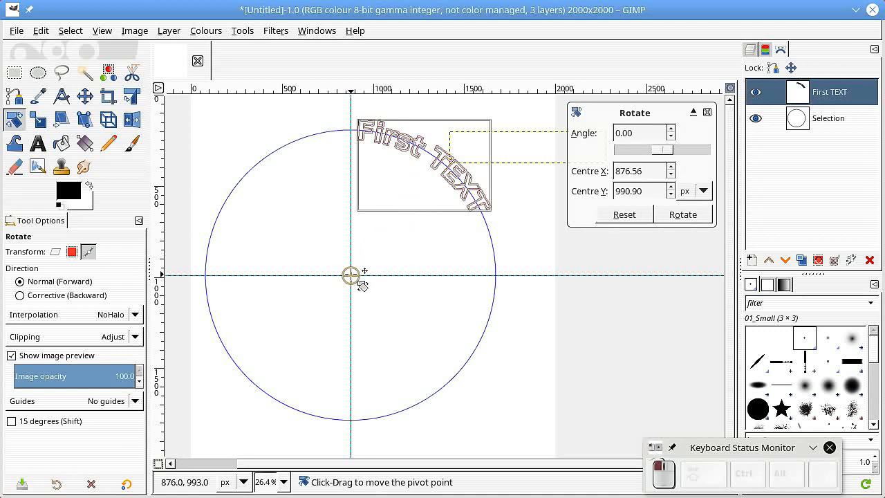
left_click_drag(472, 201, 321, 177)
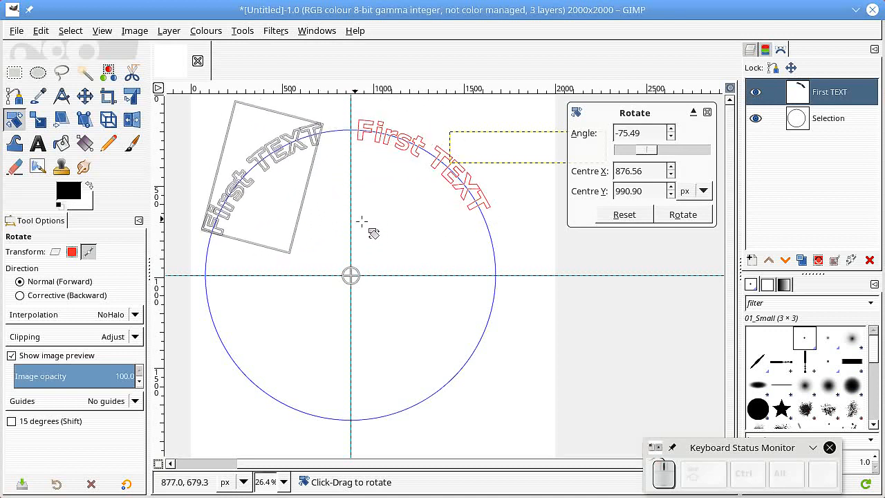
left_click(693, 112)
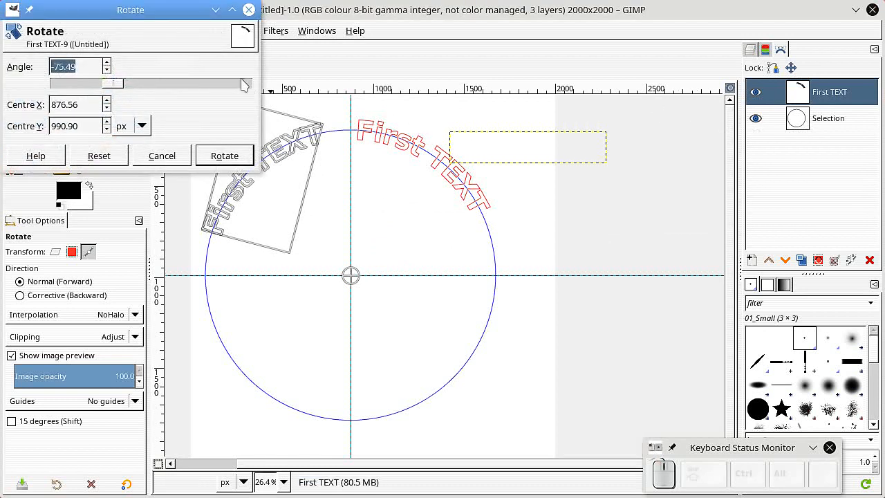
left_click_drag(473, 230, 780, 277)
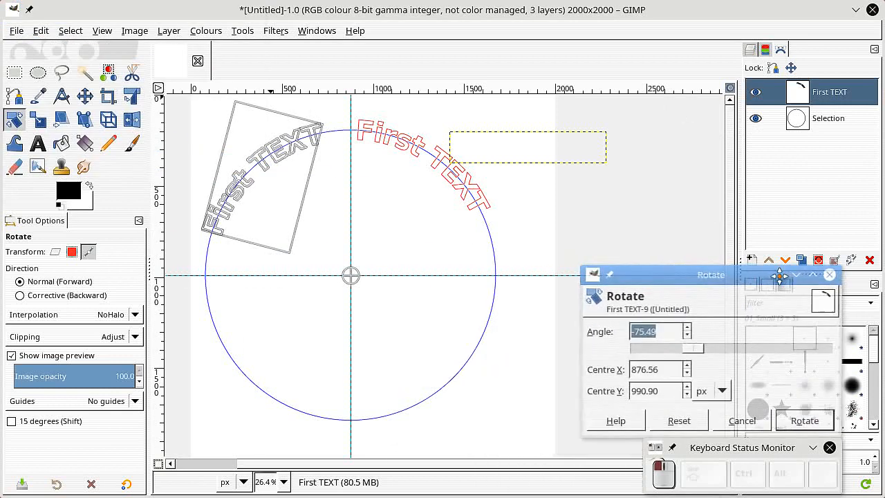
left_click(805, 420)
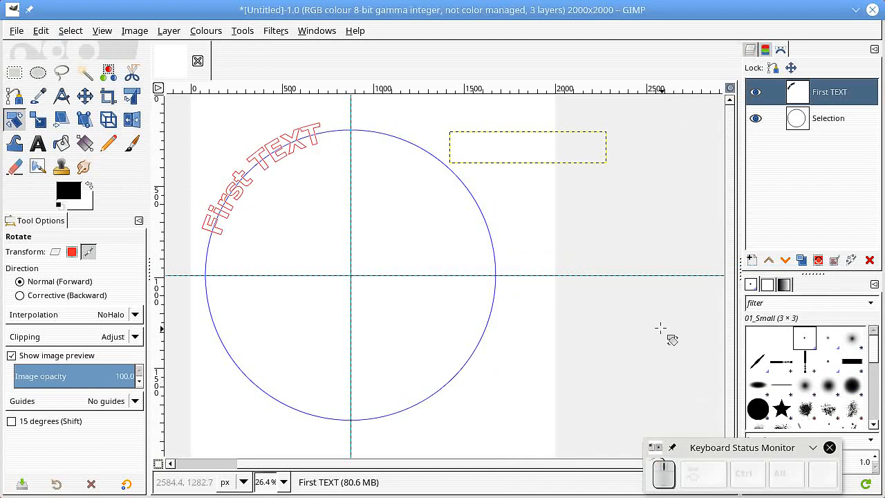
- Add the text "second text" in Sans-serif Bold at 150 px, across the circle's upper-right edge
left_click(38, 143)
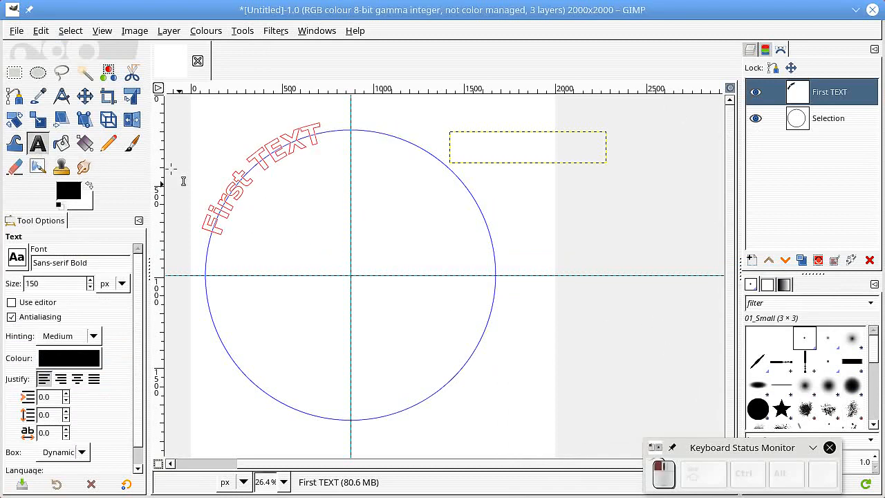
left_click(451, 198)
type("seco")
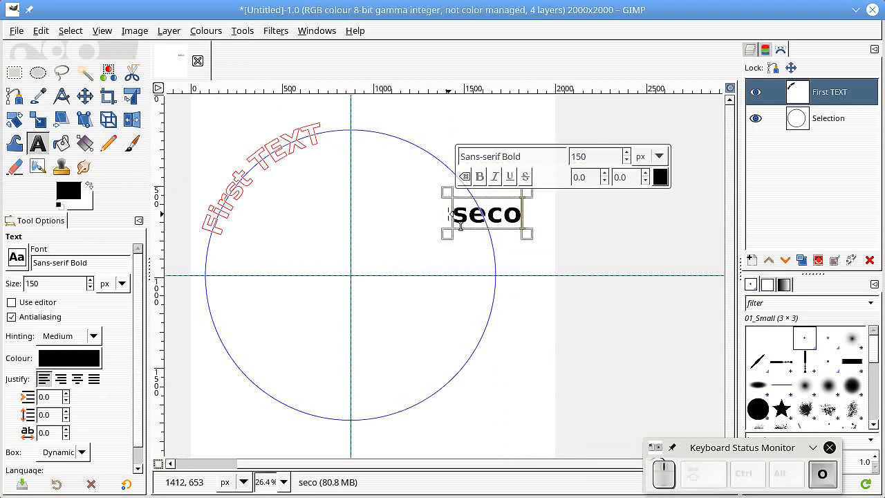
type("nd text")
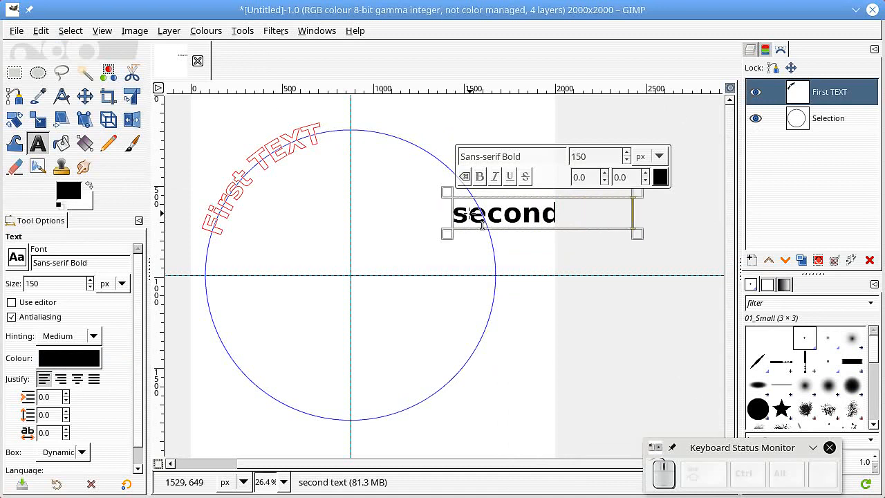
- Try to run the "second text" text along the "First TEXT" path, and undo the attempt
right_click(472, 217)
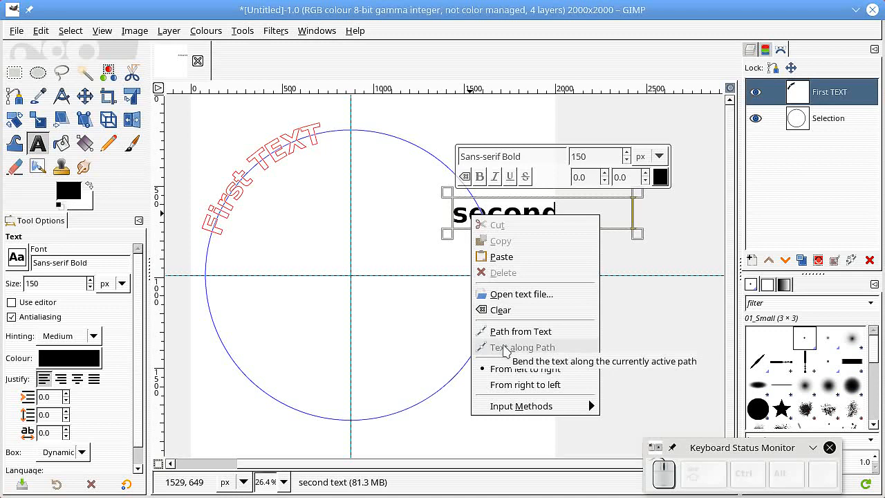
left_click(504, 347)
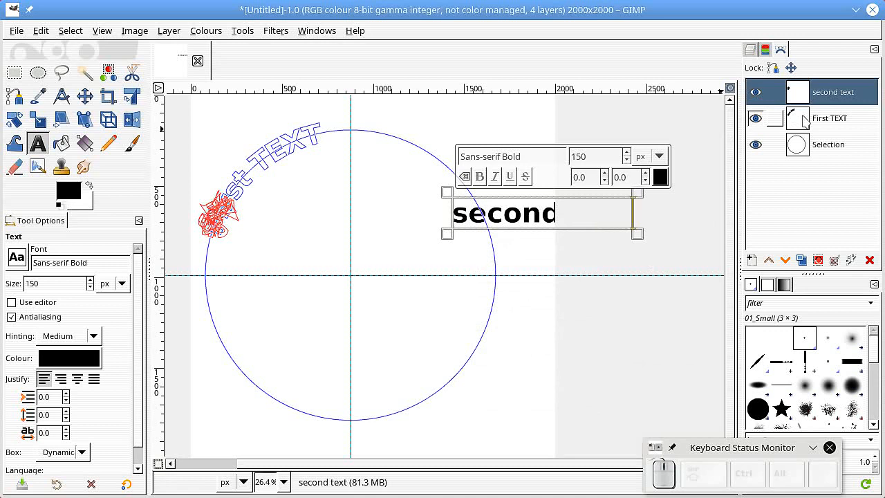
key("ctrl+z")
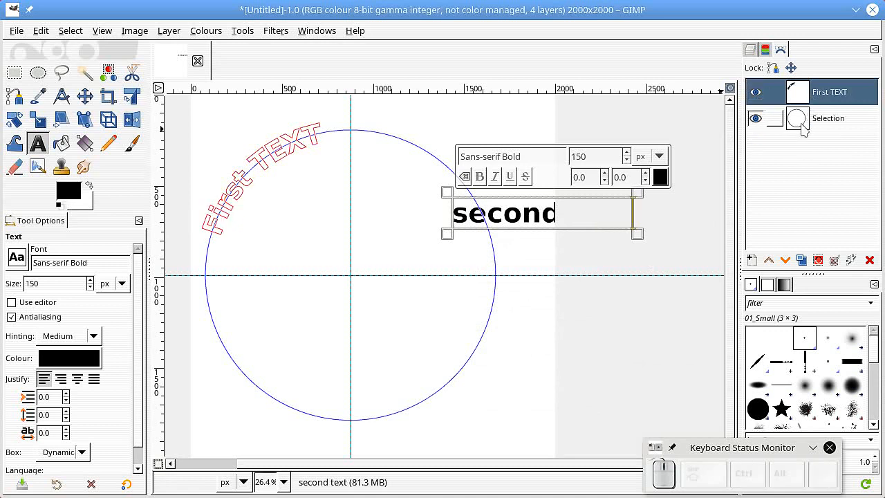
- Run the "second text" text along the circular path and hide its original text layer
left_click(802, 130)
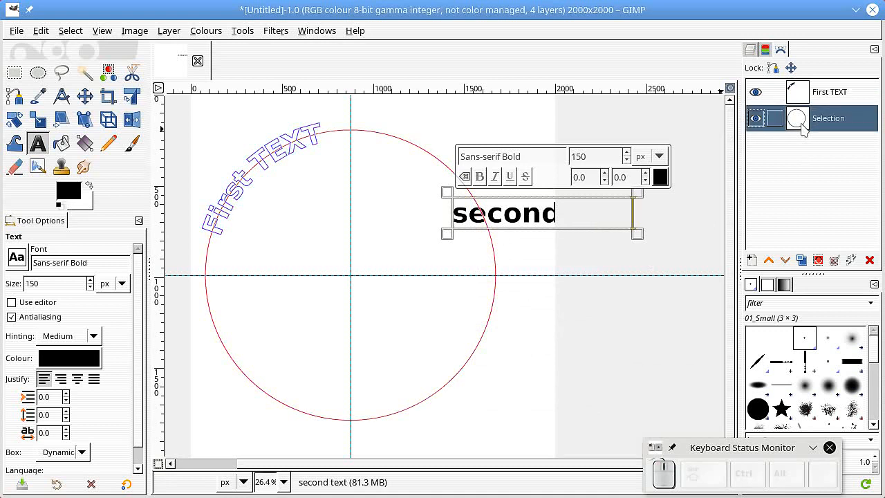
right_click(510, 220)
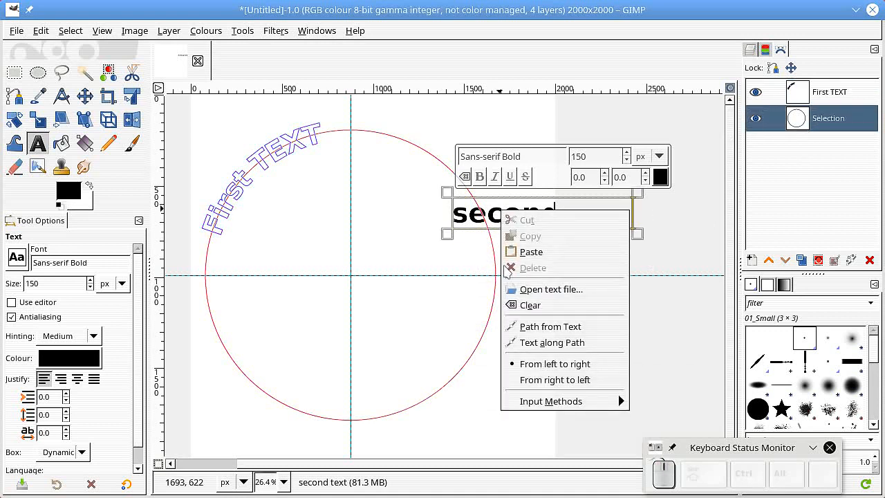
left_click(519, 342)
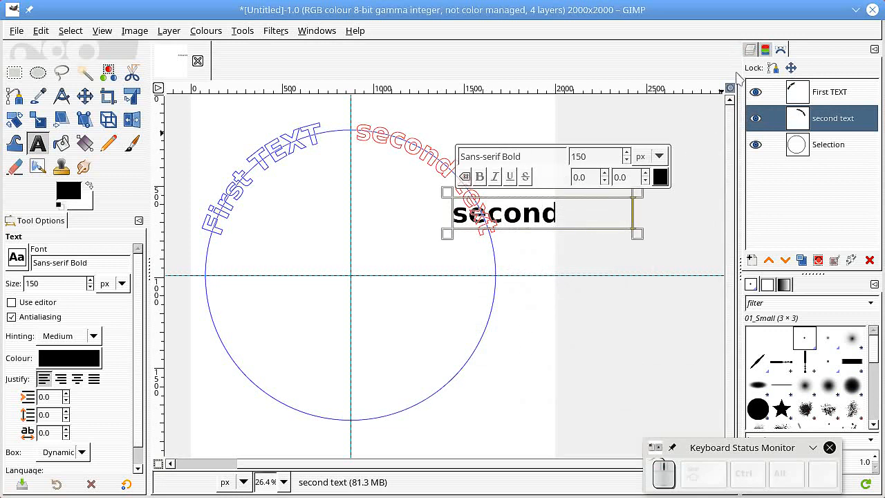
left_click(750, 51)
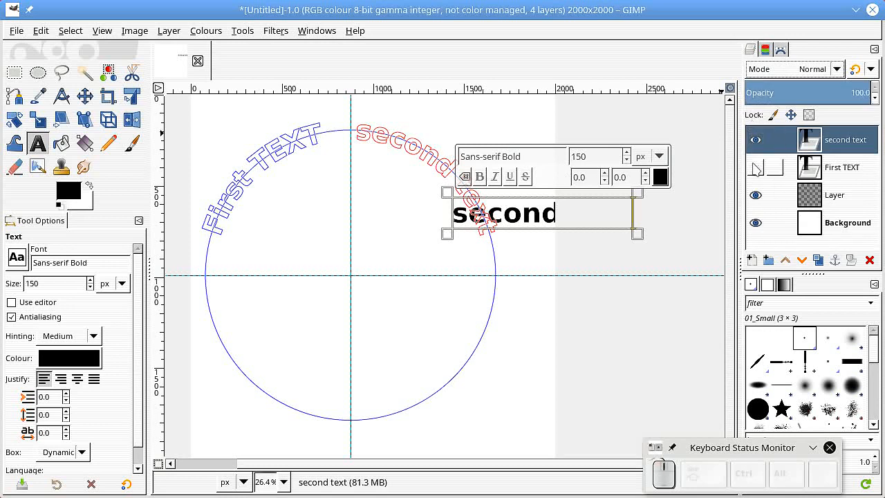
left_click(754, 141)
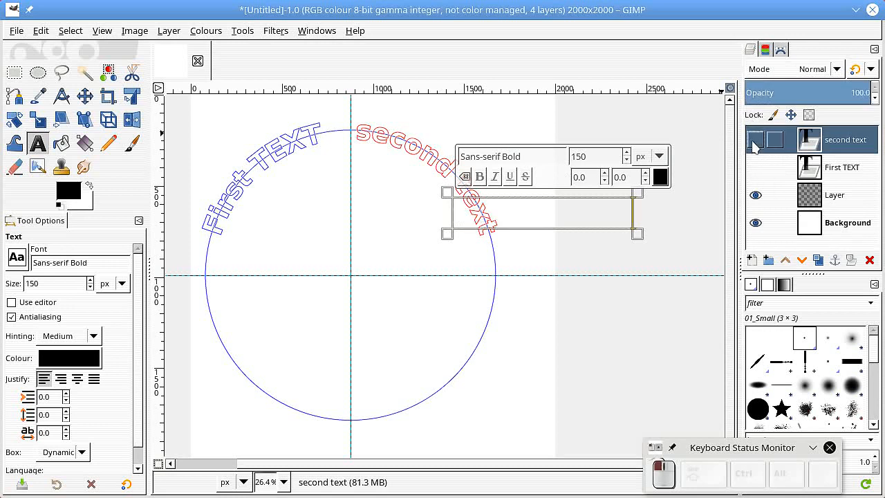
- Rotate the "second text" path around the circle's centre, onto the circle's lower-right arc
left_click(16, 121)
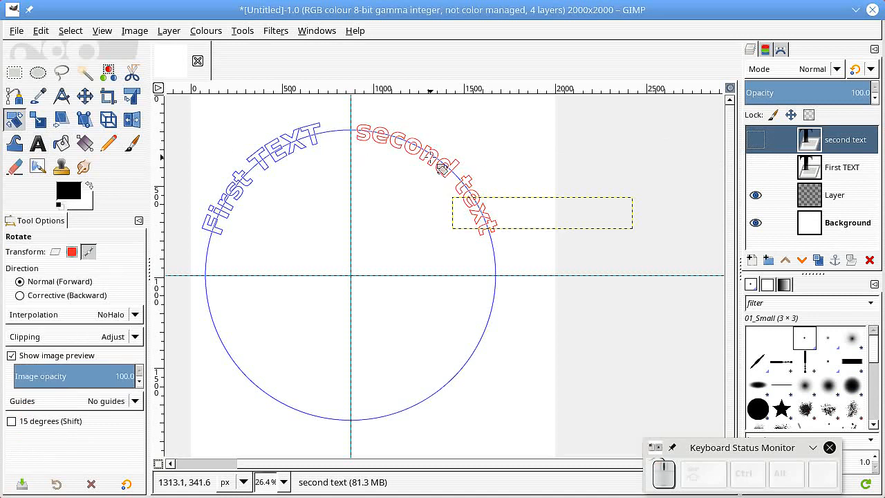
left_click(780, 51)
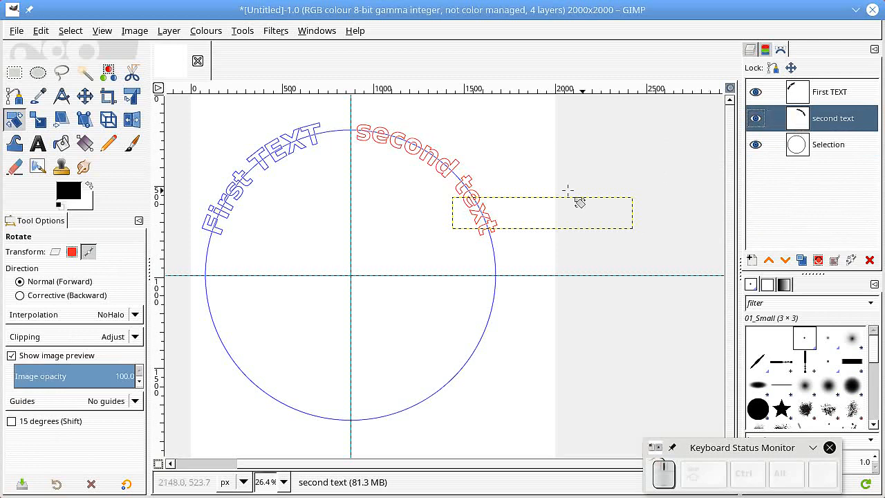
left_click(446, 201)
left_click_drag(428, 181, 351, 275)
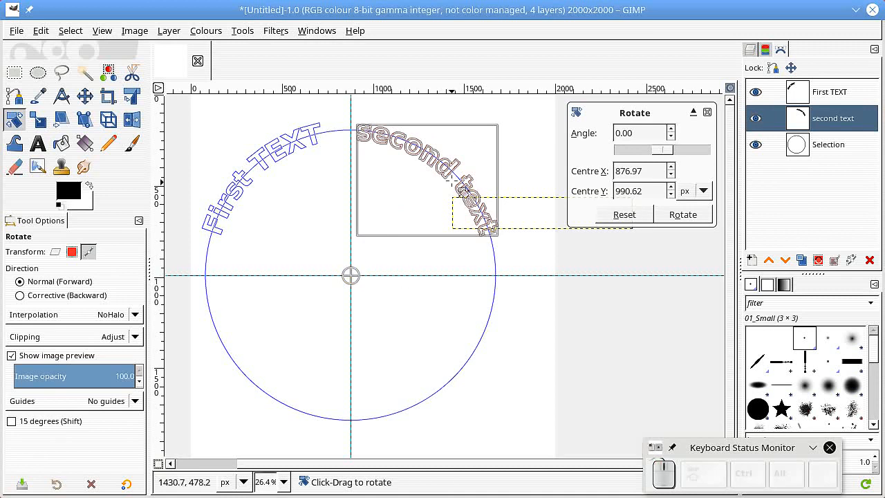
left_click_drag(453, 173, 468, 384)
left_click(671, 217)
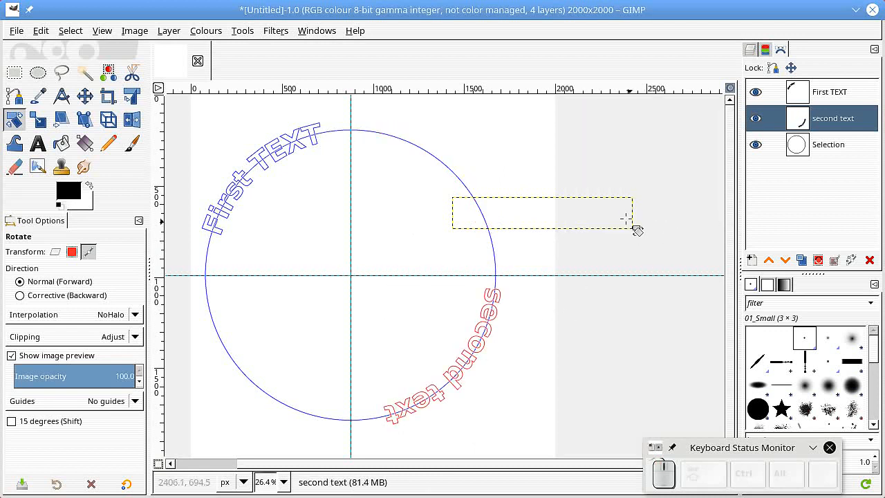
- Make the circular path active and add the text "THIRD TEXT" outside the circle, near its upper-right edge
left_click(38, 143)
left_click(443, 135)
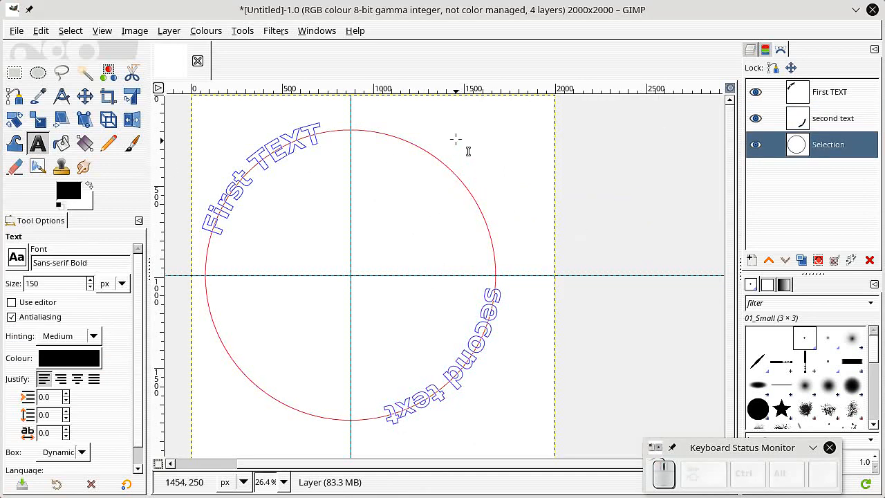
left_click(456, 127)
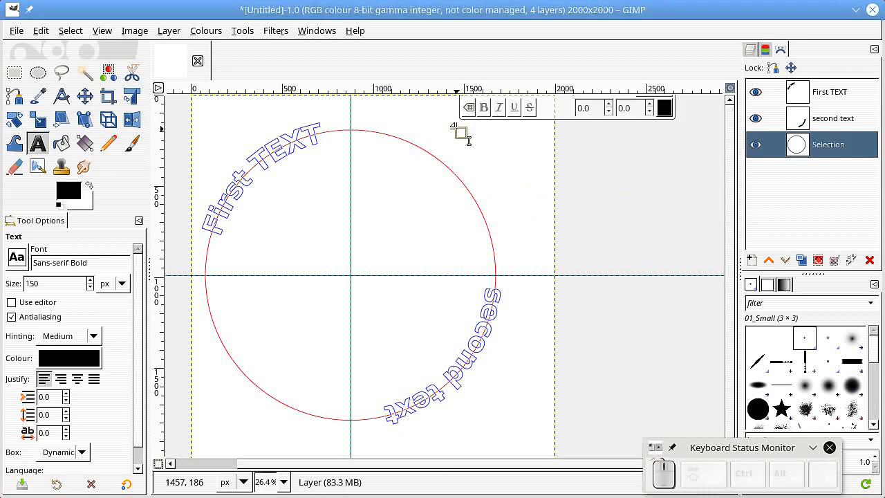
type("THI")
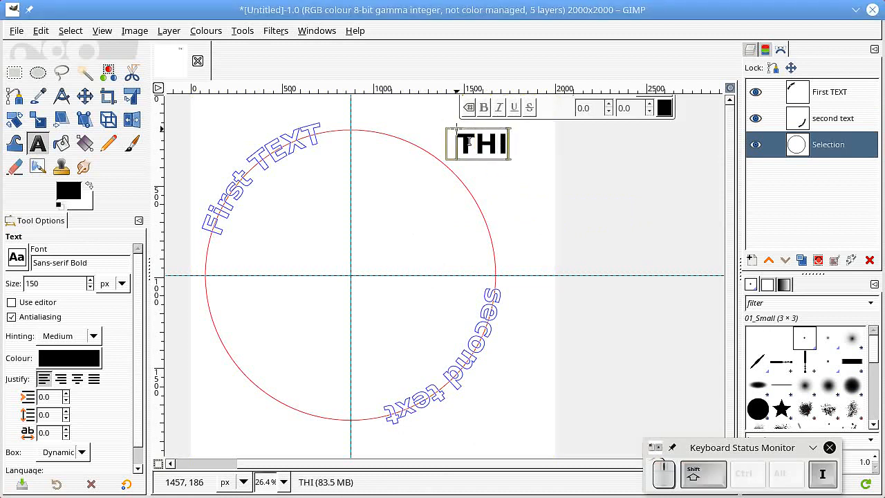
type("RD TEXT")
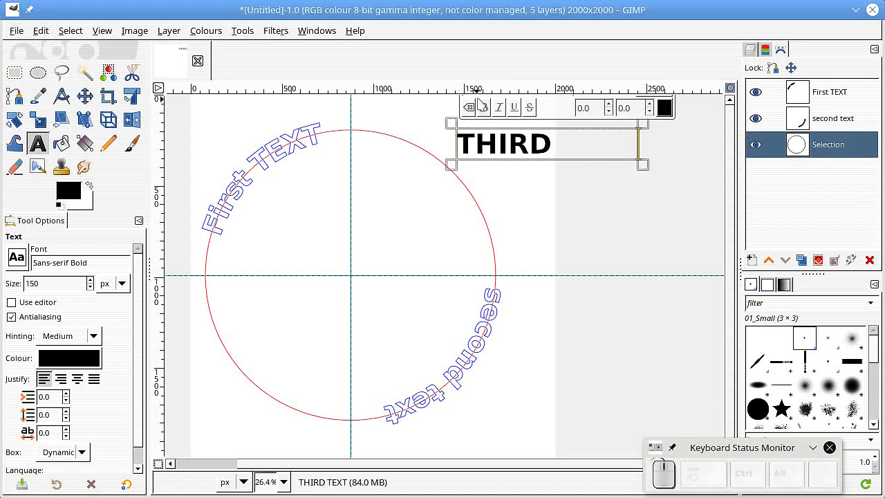
- Try to run the "THIRD TEXT" text along the circular path, and undo the attempt
right_click(496, 143)
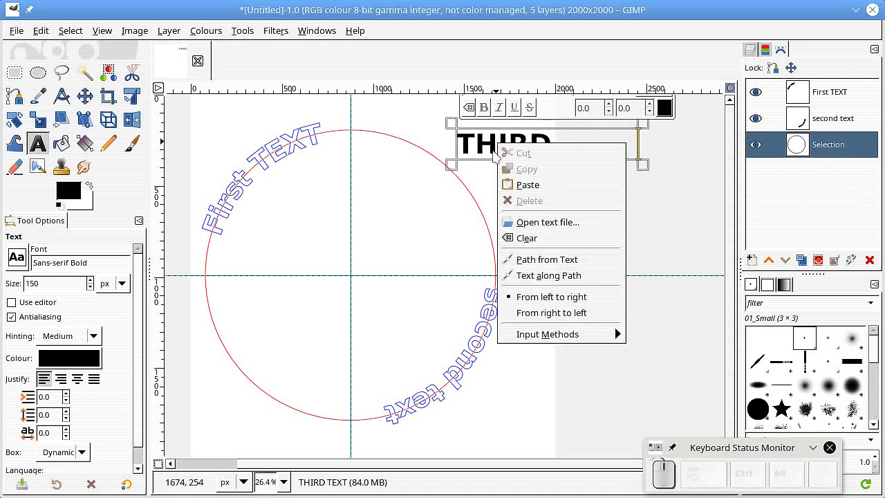
left_click(534, 280)
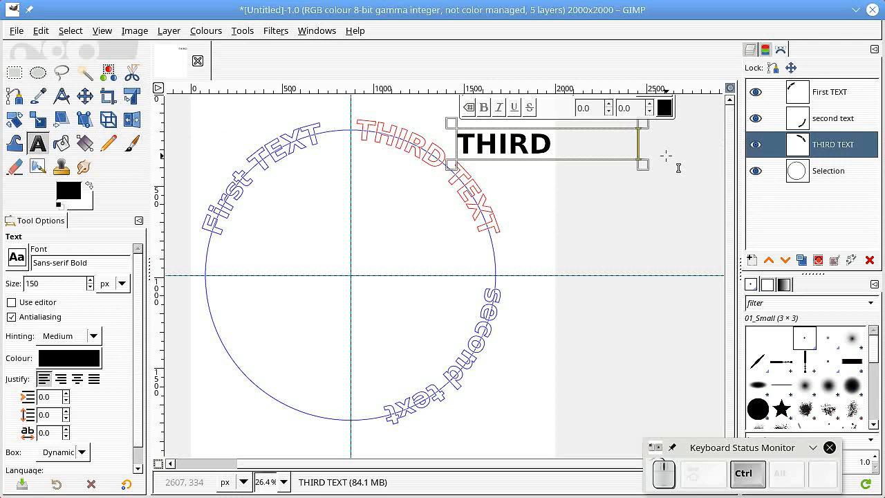
key("ctrl+z")
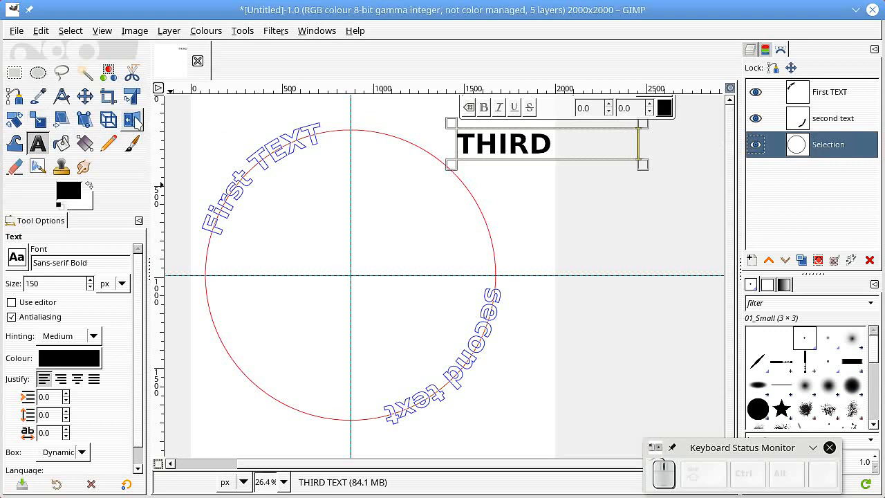
- Flip the circular path vertically with the Flip tool set to transform paths
left_click(132, 121)
left_click(88, 253)
left_click(22, 282)
left_click(22, 296)
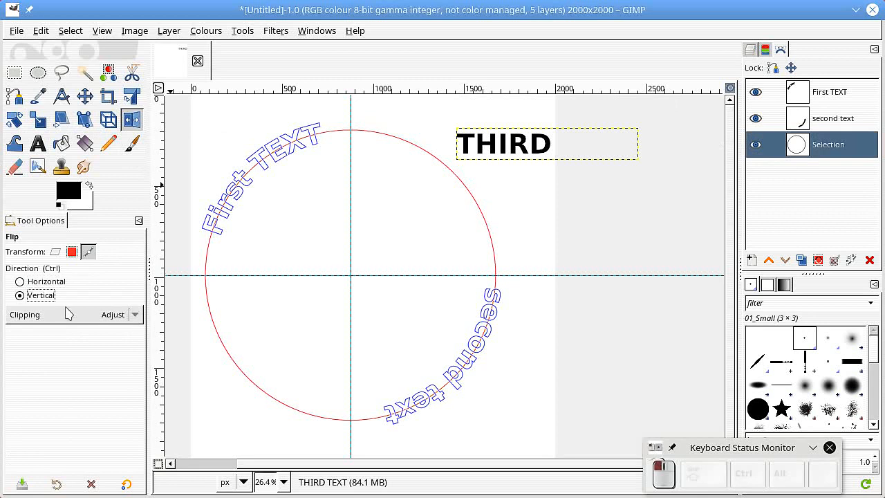
- Run the "THIRD TEXT" text along the vertically flipped circular path
left_click(45, 146)
right_click(518, 149)
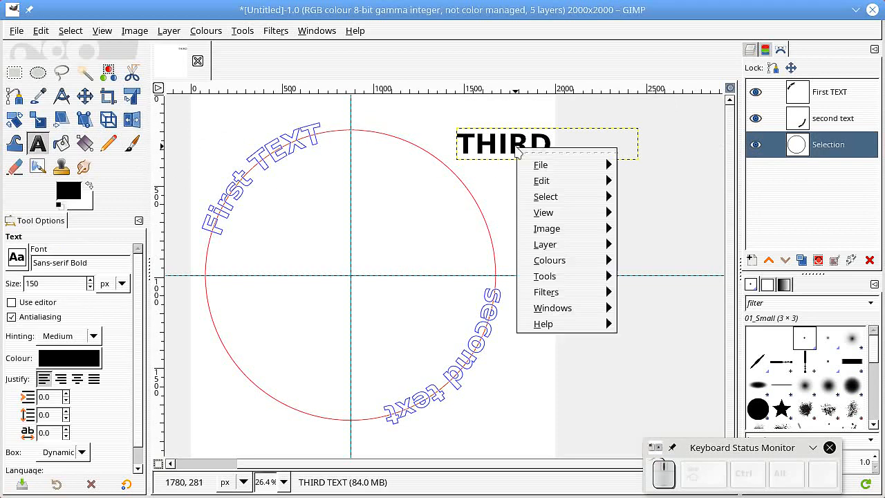
left_click(513, 150)
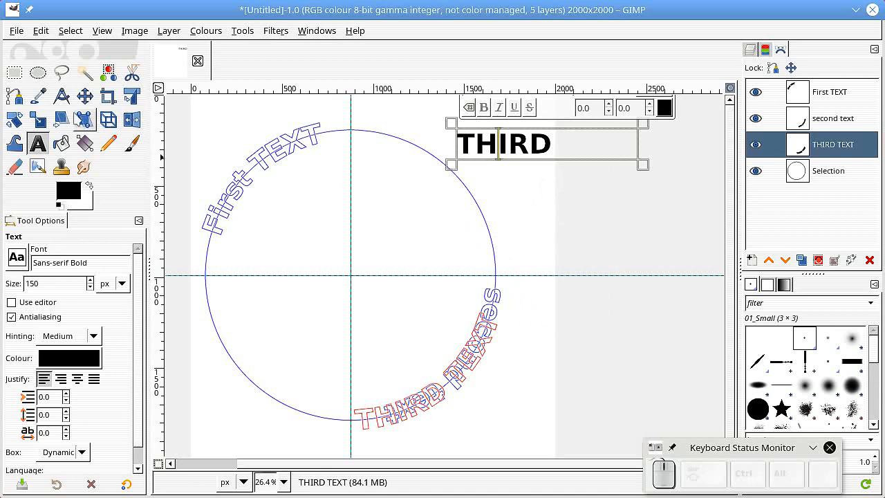
- Rotate the "THIRD TEXT" path about 84.57° around the circle's centre, onto the circle's lower-left arc
left_click(16, 122)
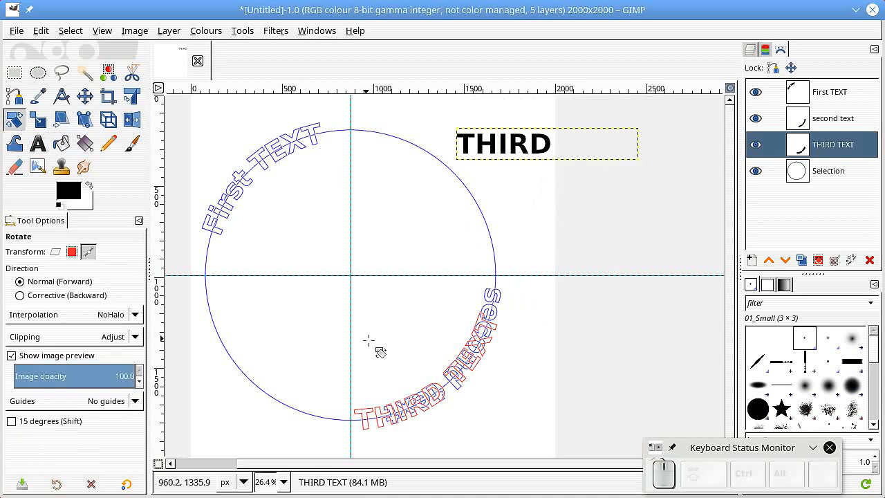
left_click(423, 371)
left_click_drag(423, 373, 349, 278)
left_click_drag(418, 405, 156, 409)
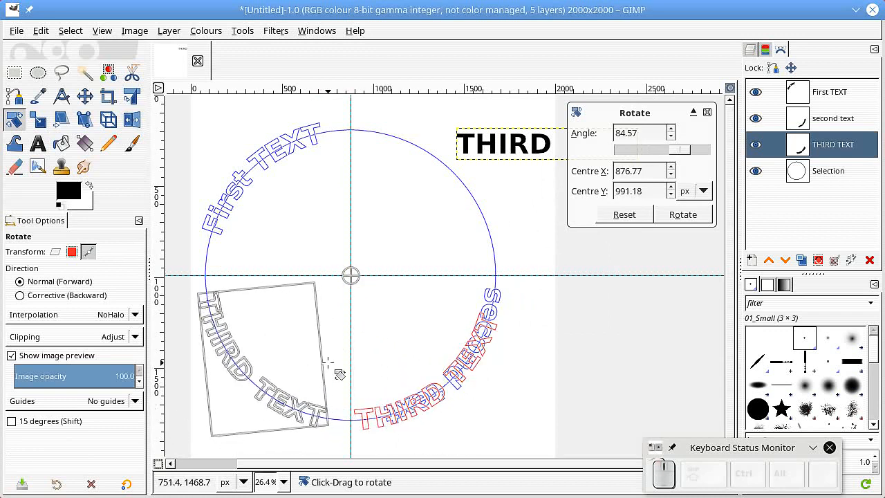
left_click(681, 213)
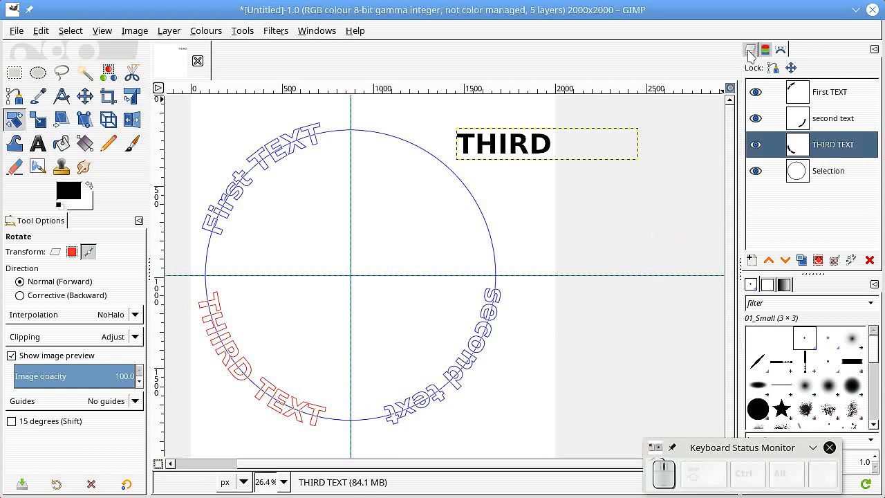
- Convert the "THIRD TEXT" path to a selection and fill it with black on the layer named "Layer"
left_click(799, 151)
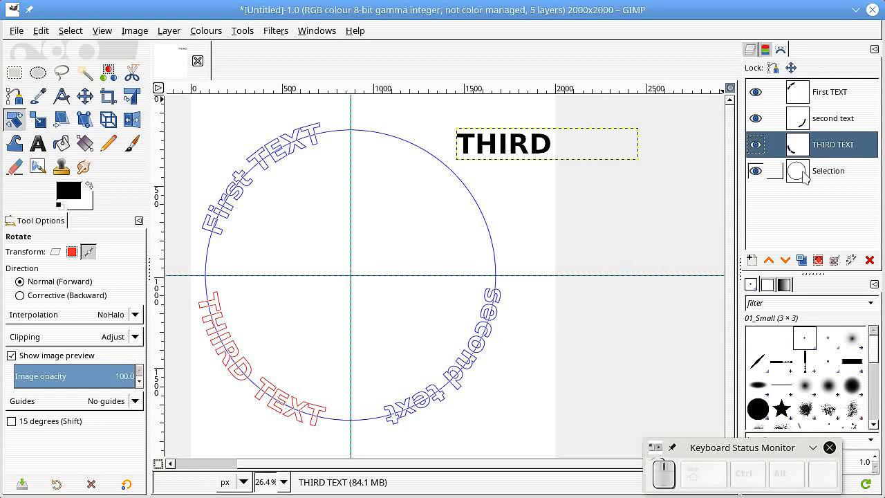
left_click(818, 260)
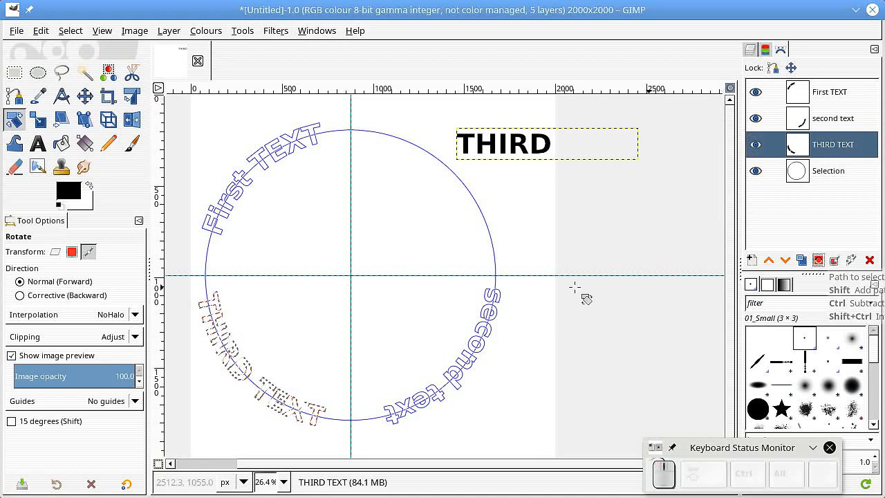
left_click_drag(71, 193, 207, 318)
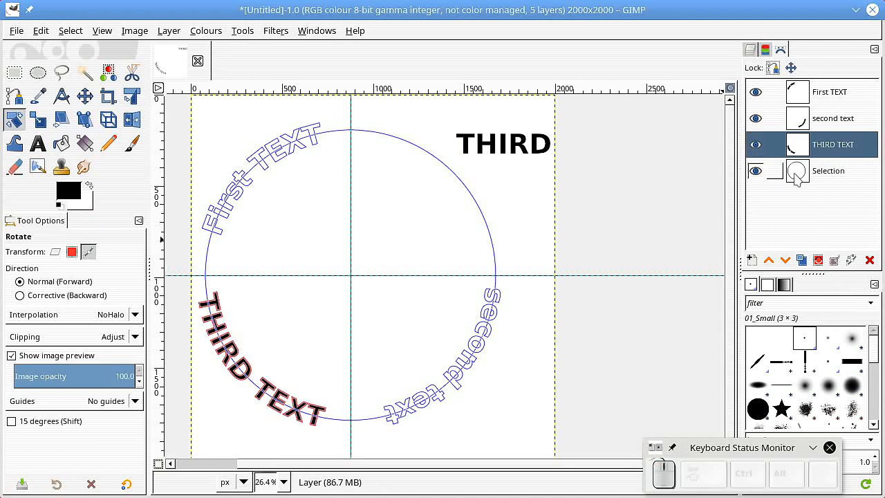